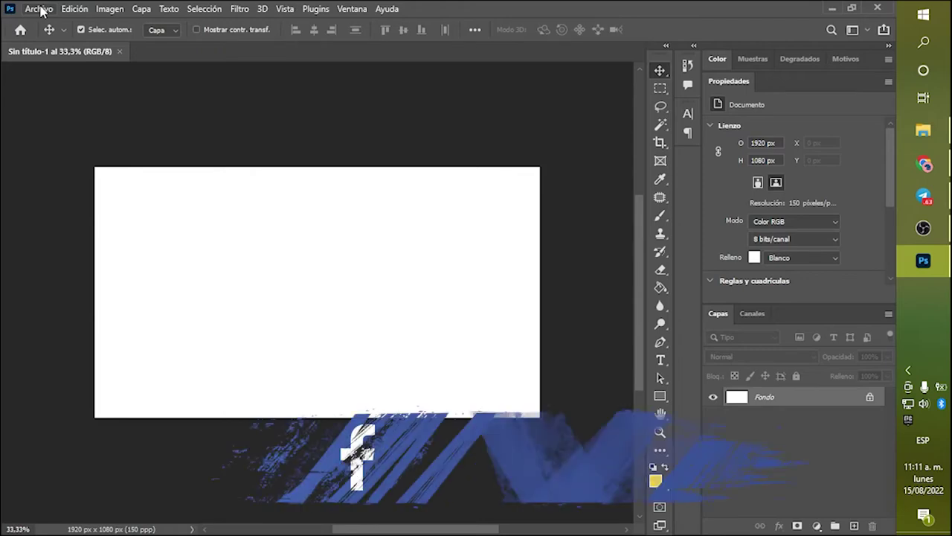
Try opening Ejemplo.webp in Photoshop and dismiss the wrong document type error
{"action": "left_click", "coordinate": [39, 9]}
{"action": "left_click", "coordinate": [43, 35]}
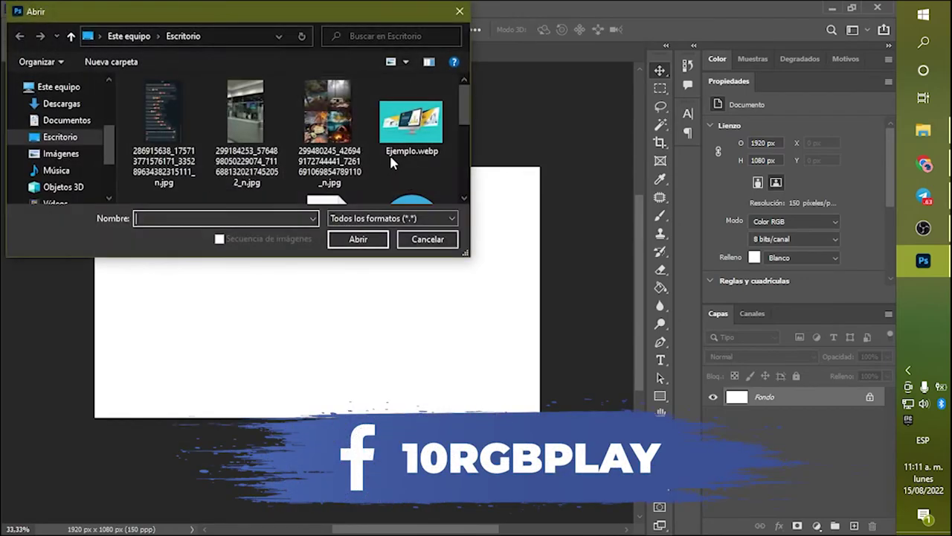
{"action": "left_click", "coordinate": [408, 133]}
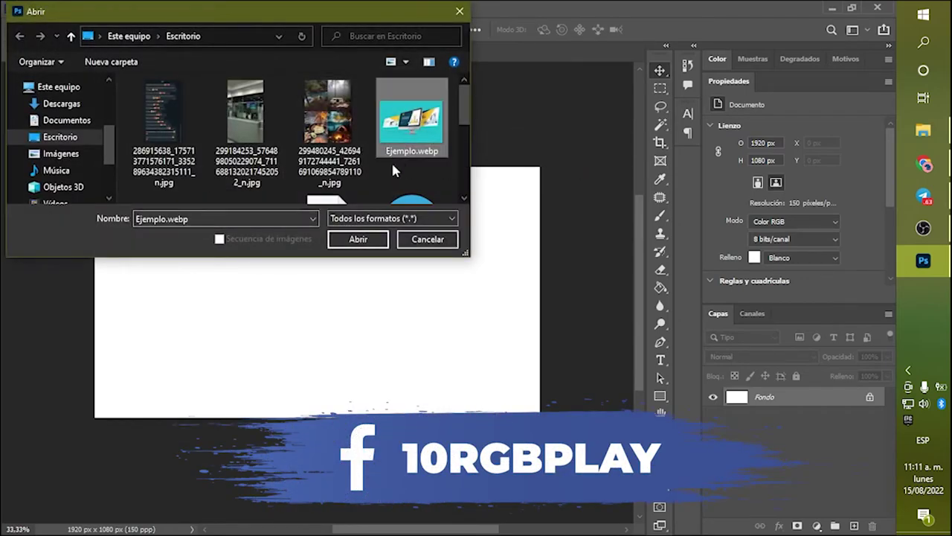
{"action": "left_click", "coordinate": [364, 240]}
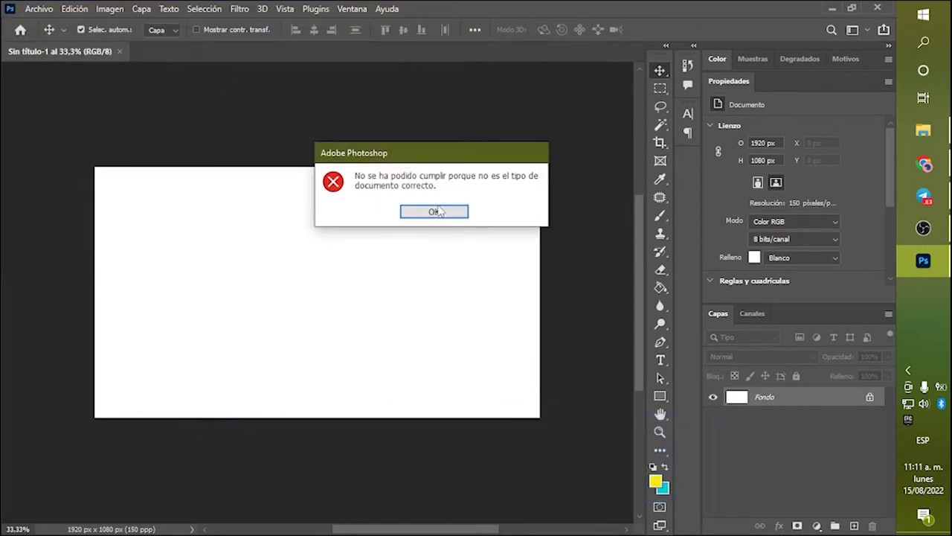
{"action": "left_click", "coordinate": [435, 213]}
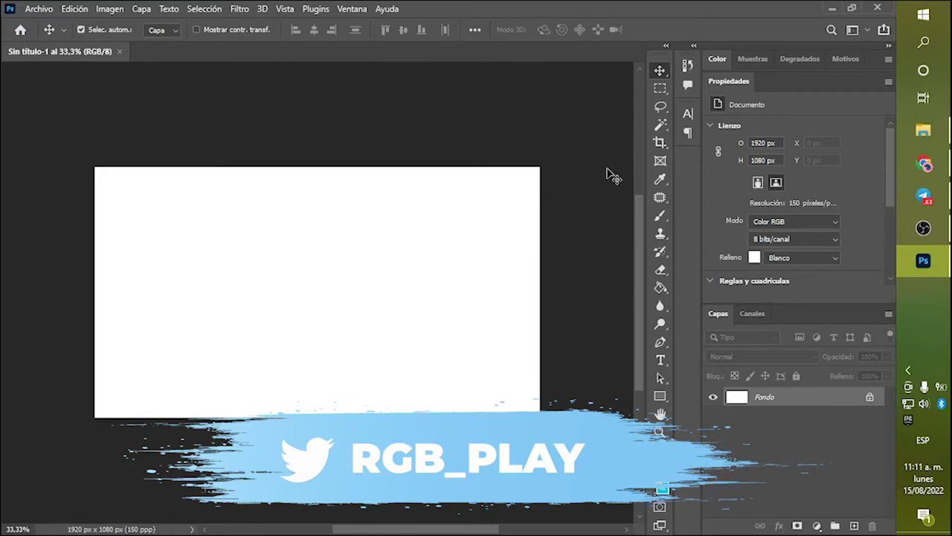
Close Photoshop and show the downloaded WebPShop_0_3_3_Win_x64.8bi plugin in the Descargas folder
{"action": "left_click", "coordinate": [875, 9]}
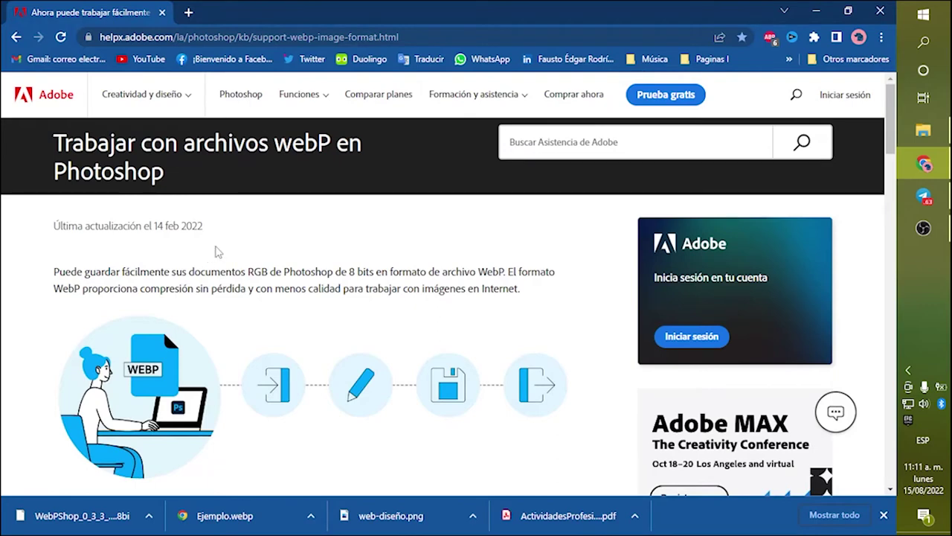
{"action": "scroll", "coordinate": [67, 223], "scroll_direction": "down", "scroll_amount": 2}
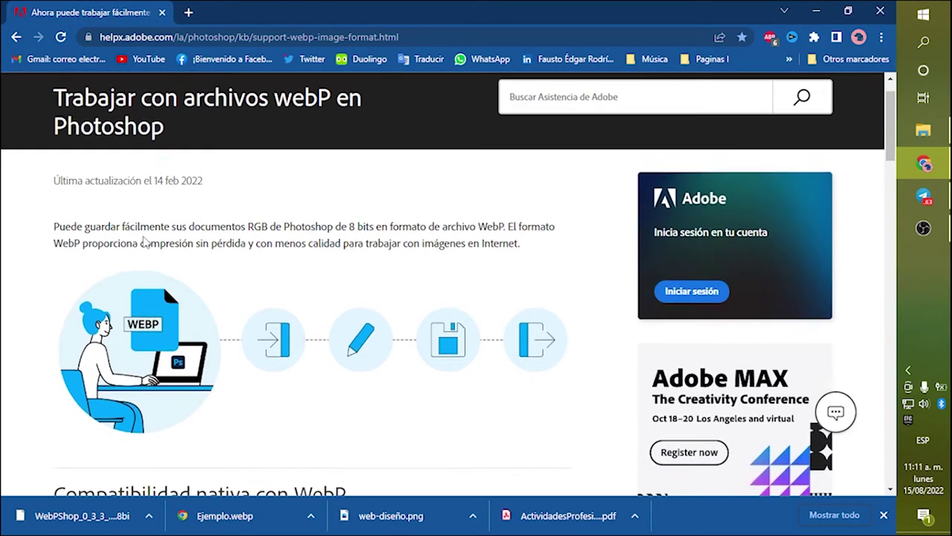
{"action": "scroll", "coordinate": [64, 274], "scroll_direction": "down", "scroll_amount": 2}
{"action": "scroll", "coordinate": [64, 274], "scroll_direction": "down", "scroll_amount": 2}
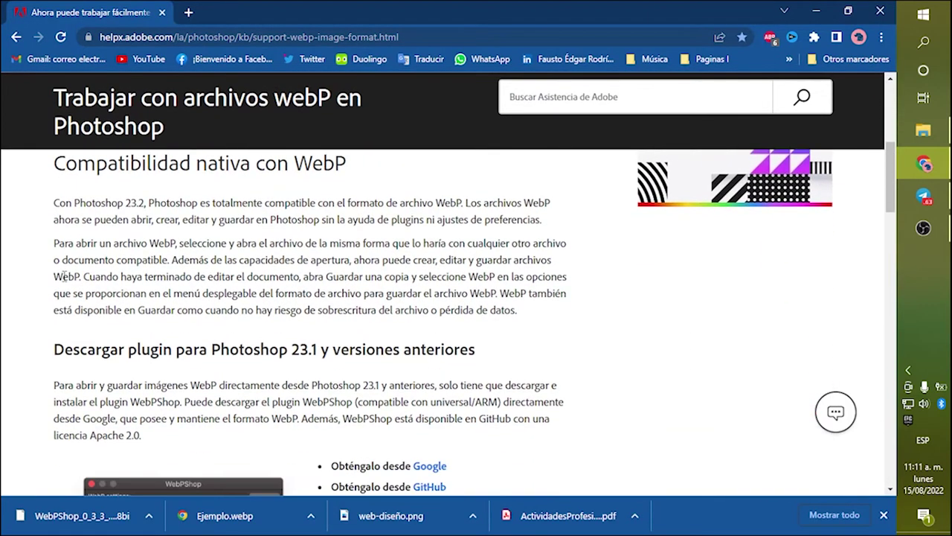
{"action": "scroll", "coordinate": [75, 277], "scroll_direction": "down", "scroll_amount": 2}
{"action": "scroll", "coordinate": [30, 288], "scroll_direction": "down", "scroll_amount": 1}
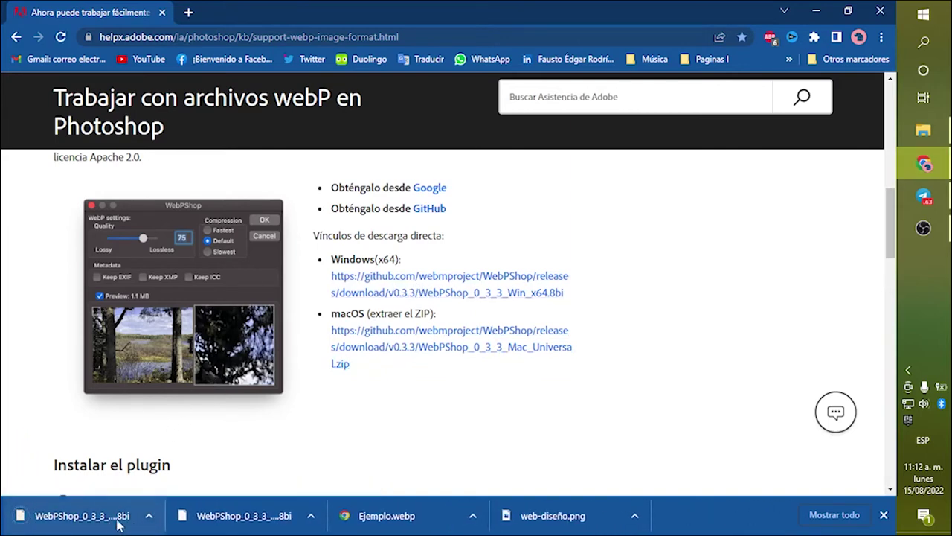
{"action": "left_click", "coordinate": [150, 519]}
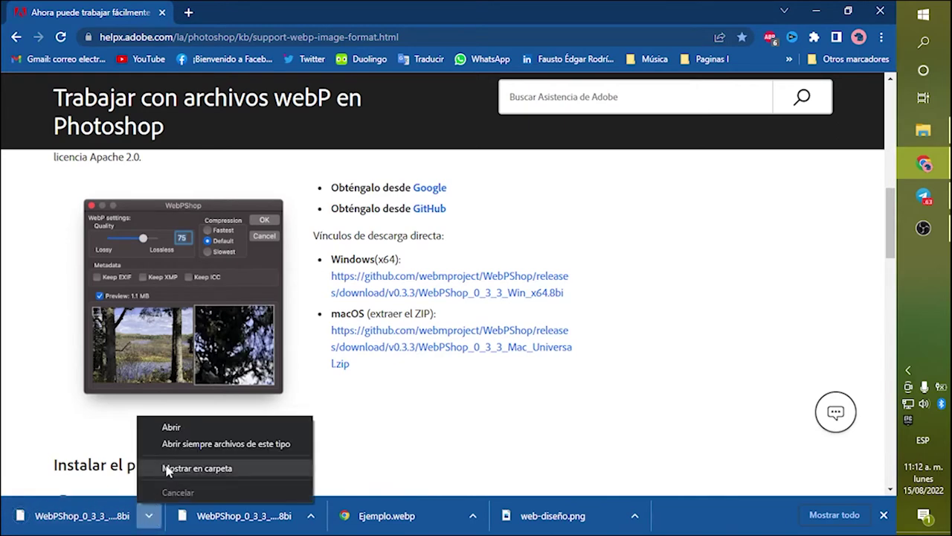
{"action": "left_click", "coordinate": [197, 468]}
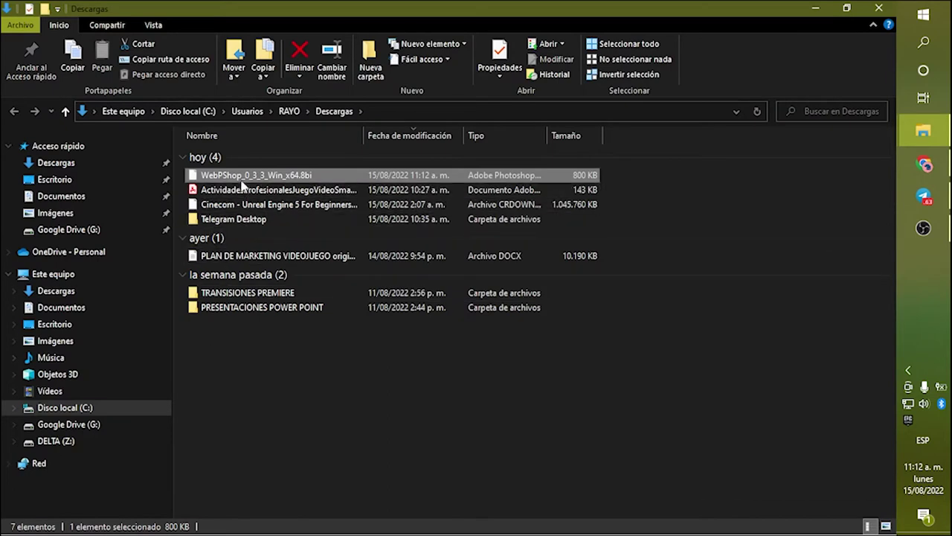
Copy the WebPShop plugin file and open Archivos de programa on drive C:
{"action": "right_click", "coordinate": [240, 175]}
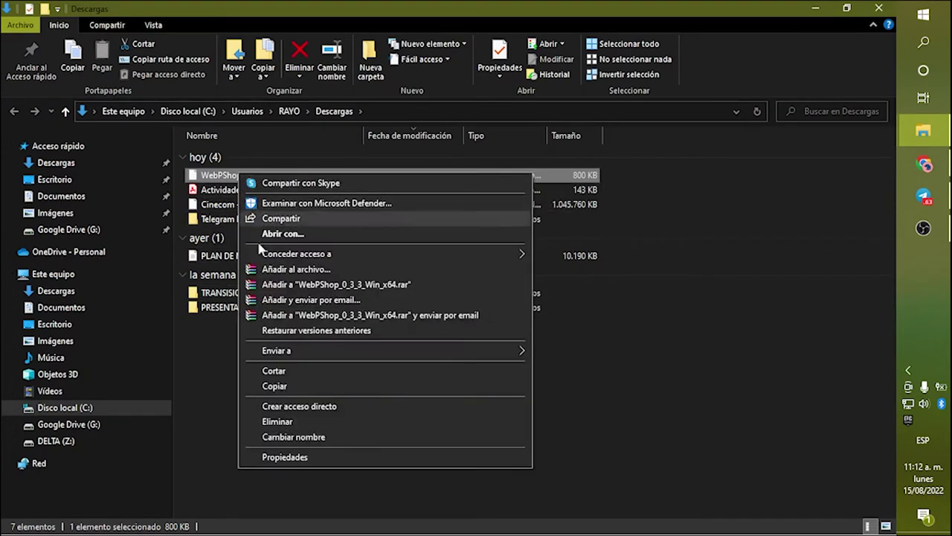
{"action": "left_click", "coordinate": [281, 386]}
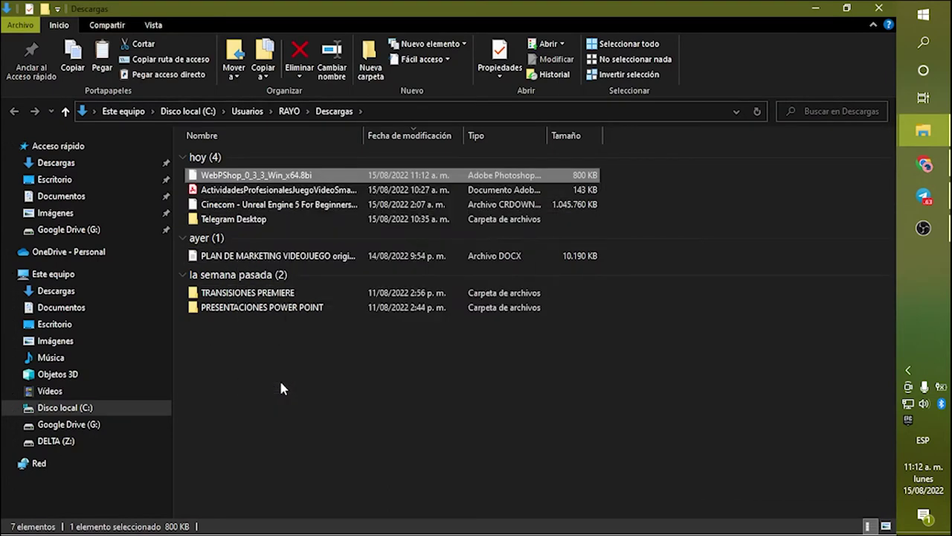
{"action": "left_click", "coordinate": [93, 410]}
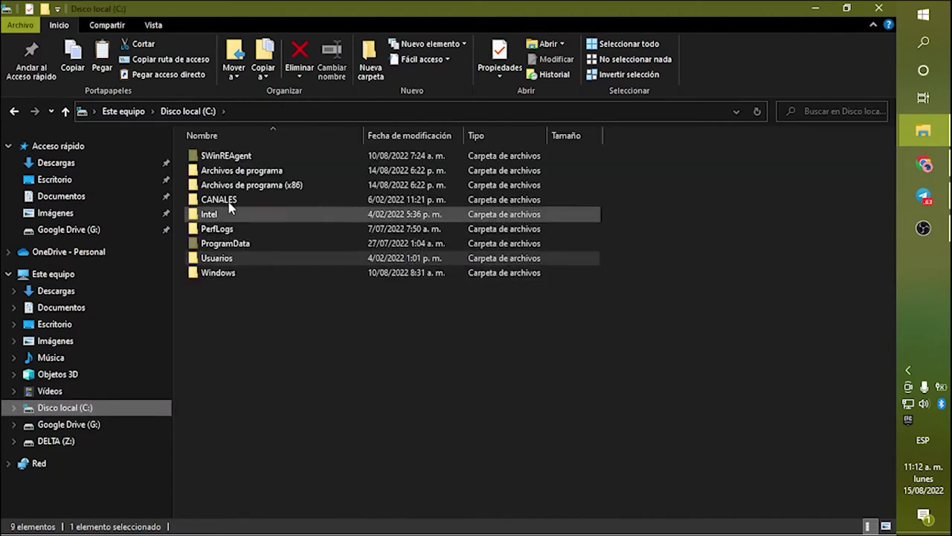
{"action": "left_click", "coordinate": [242, 178]}
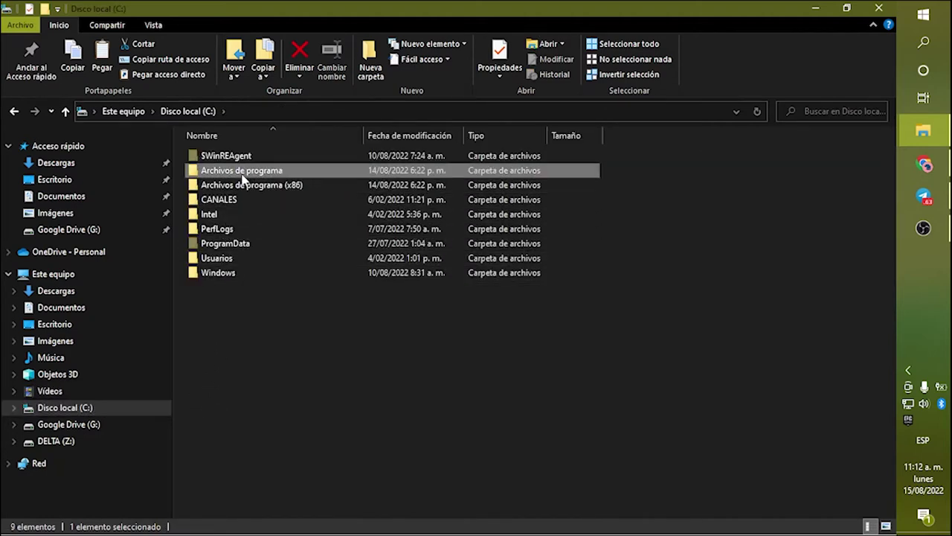
{"action": "double_click", "coordinate": [247, 173]}
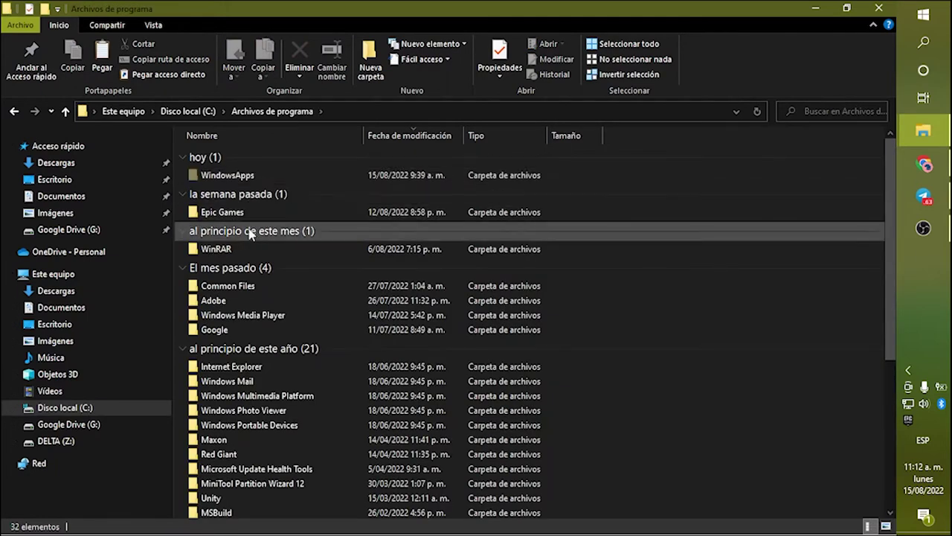
Navigate into the Common Files\Adobe\Plug-Ins\CC folder
{"action": "left_click", "coordinate": [240, 290]}
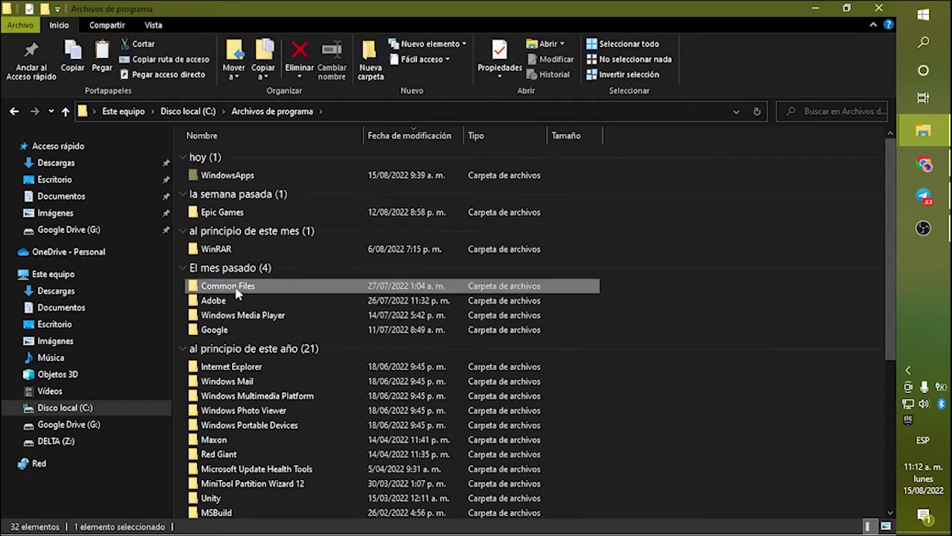
{"action": "left_click", "coordinate": [252, 371]}
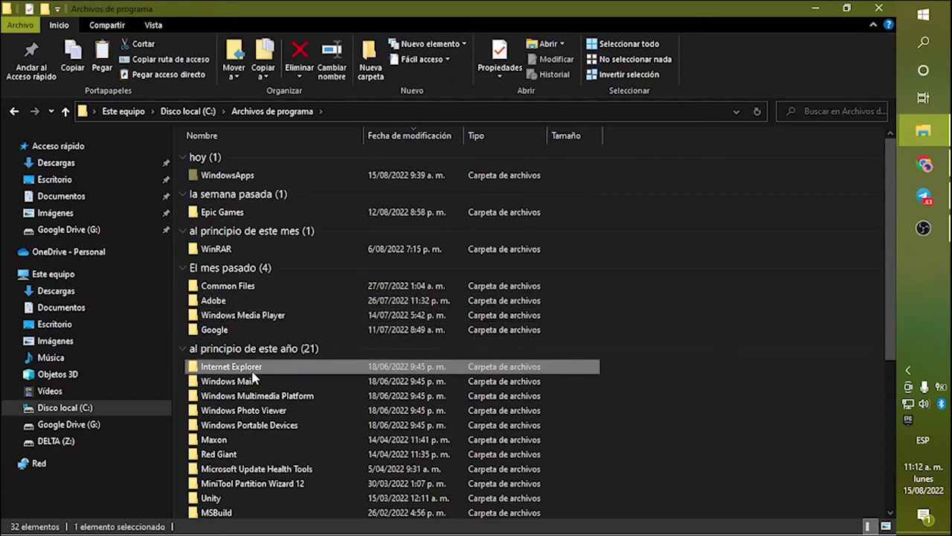
{"action": "left_click", "coordinate": [268, 290]}
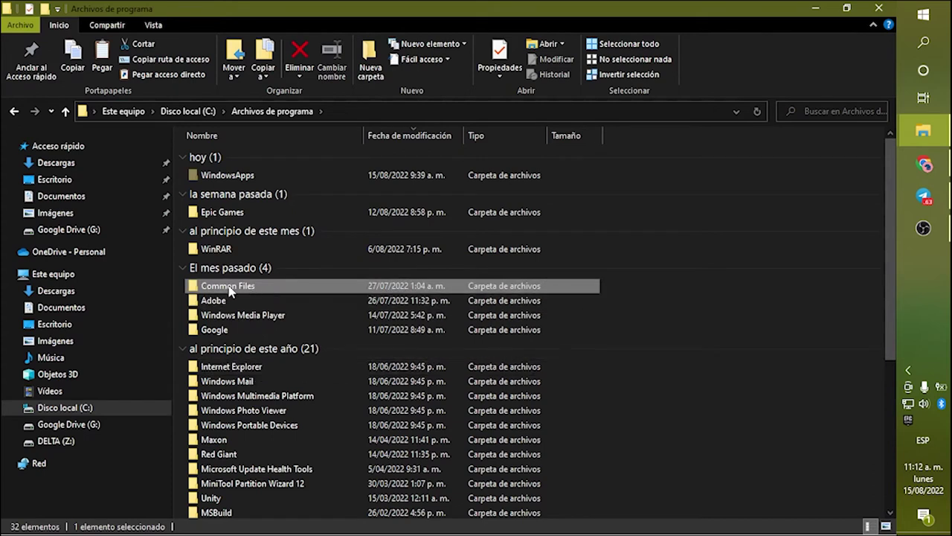
{"action": "double_click", "coordinate": [237, 285]}
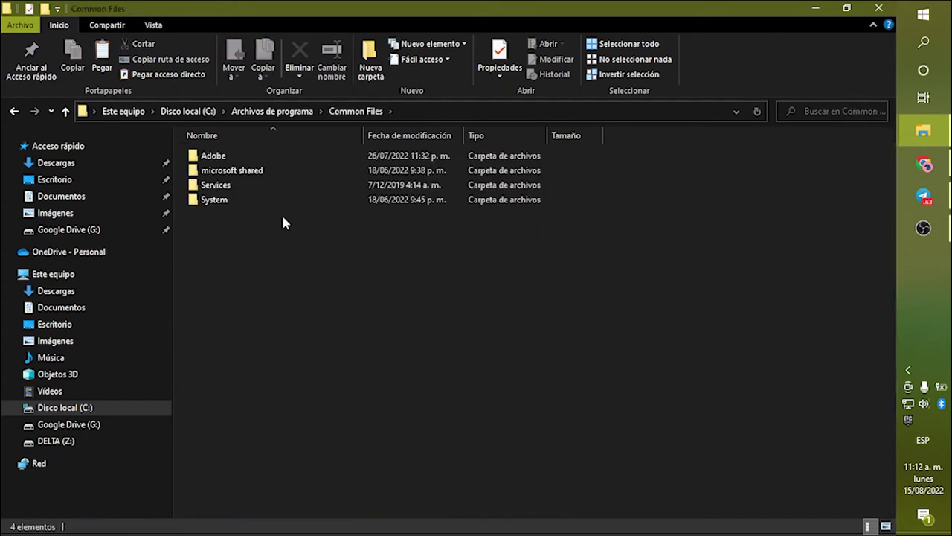
{"action": "double_click", "coordinate": [230, 158]}
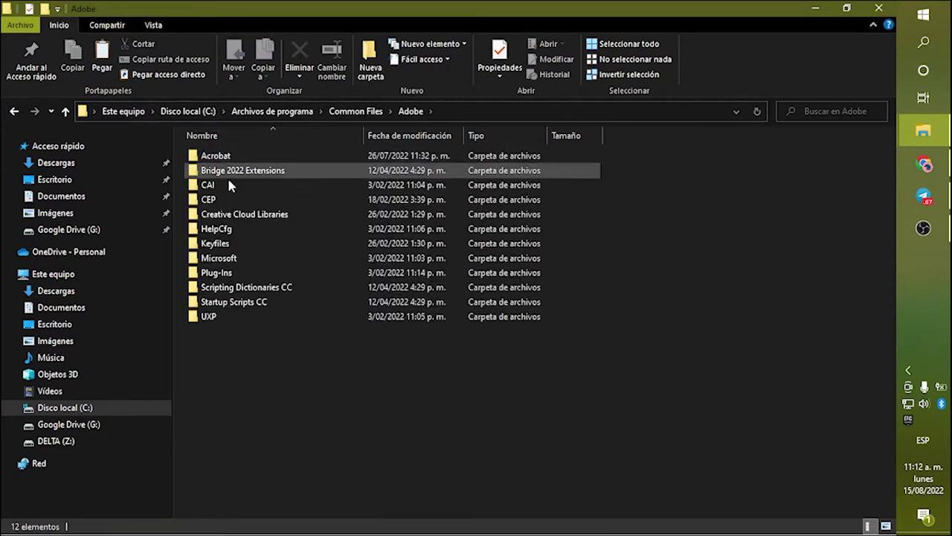
{"action": "left_click", "coordinate": [215, 279]}
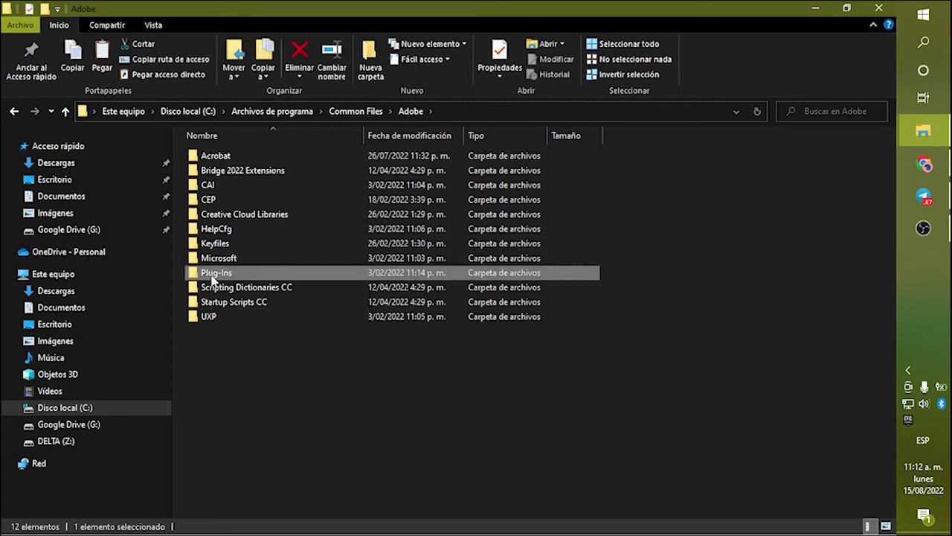
{"action": "double_click", "coordinate": [216, 276]}
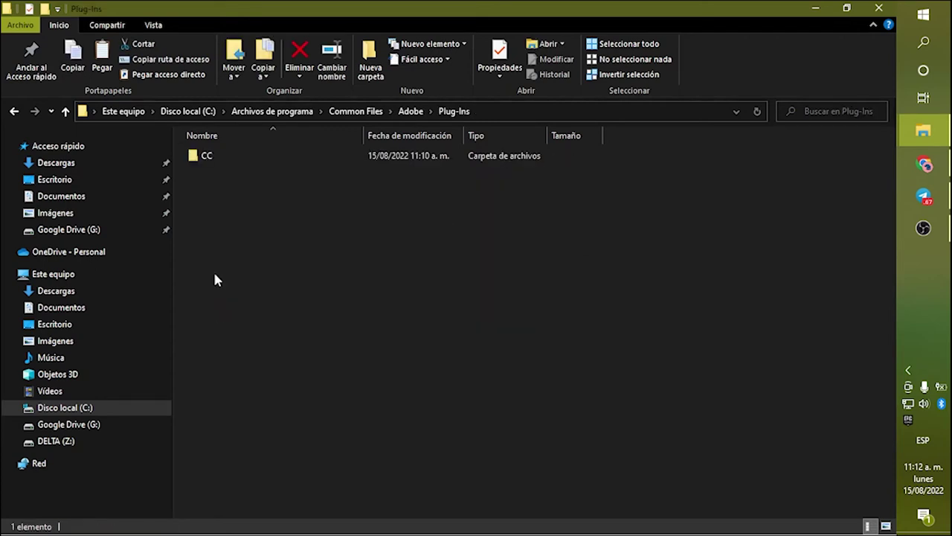
{"action": "double_click", "coordinate": [215, 159]}
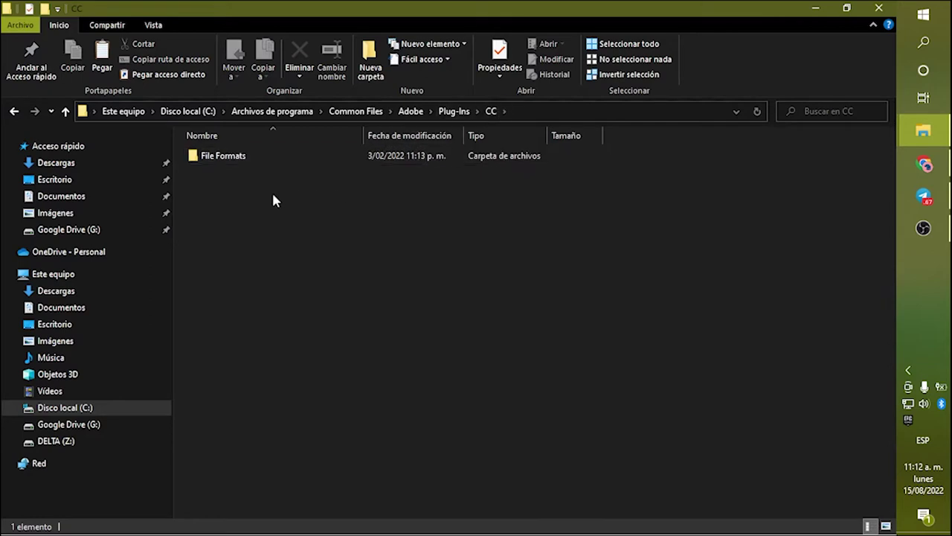
Paste the WebP plugin into Plug-Ins\CC, granting administrator permission
{"action": "right_click", "coordinate": [246, 198]}
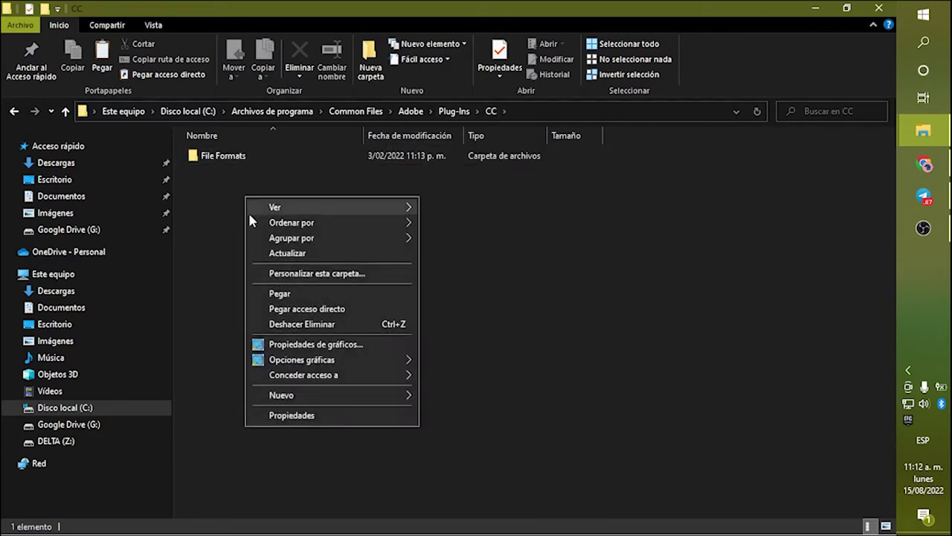
{"action": "left_click", "coordinate": [276, 293]}
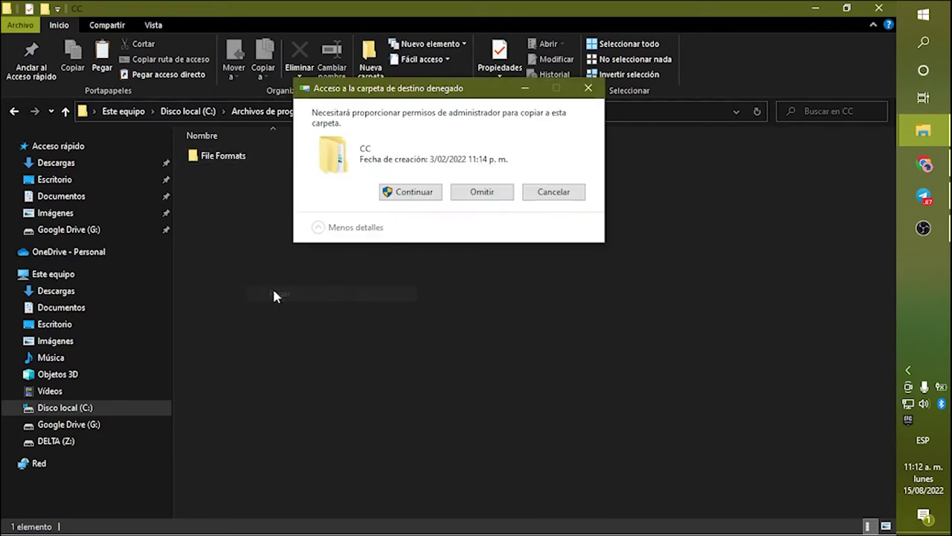
{"action": "left_click", "coordinate": [405, 195]}
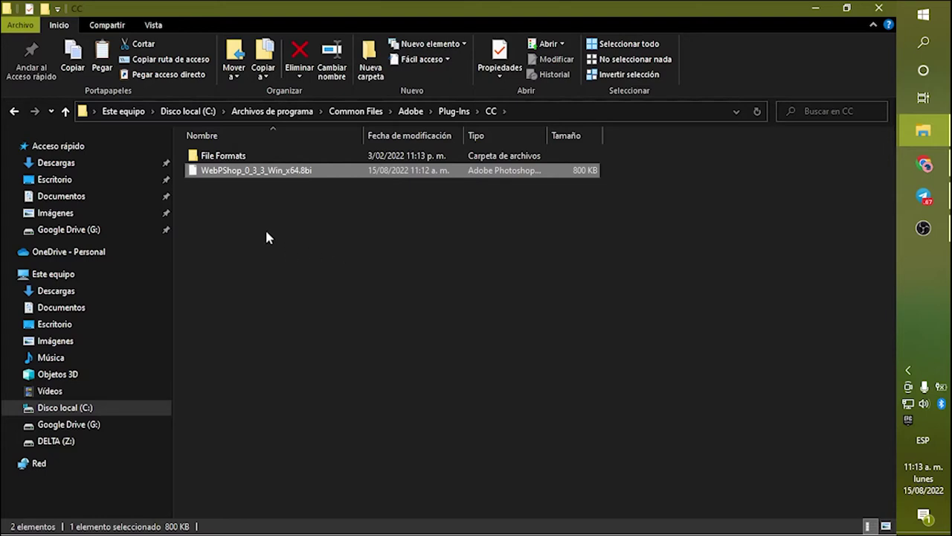
{"action": "left_click", "coordinate": [300, 237]}
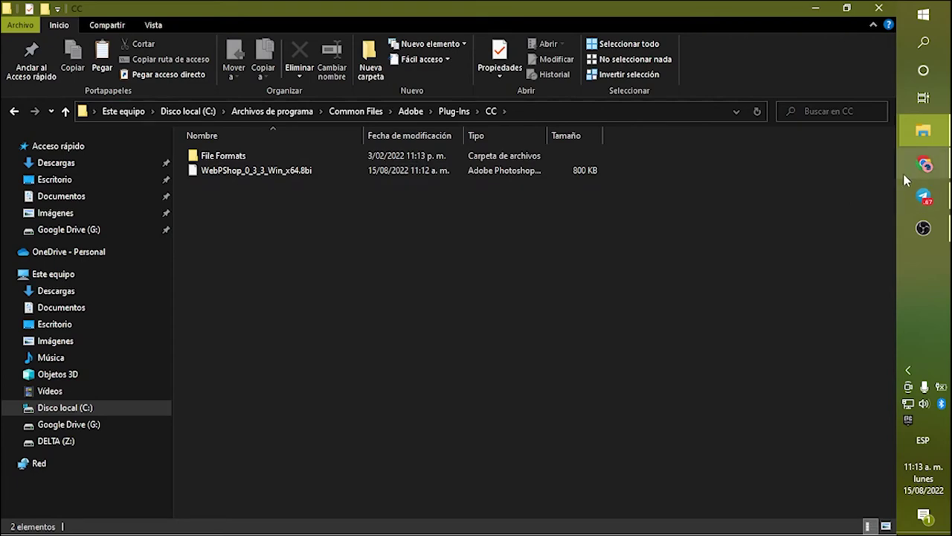
{"action": "left_click", "coordinate": [924, 164]}
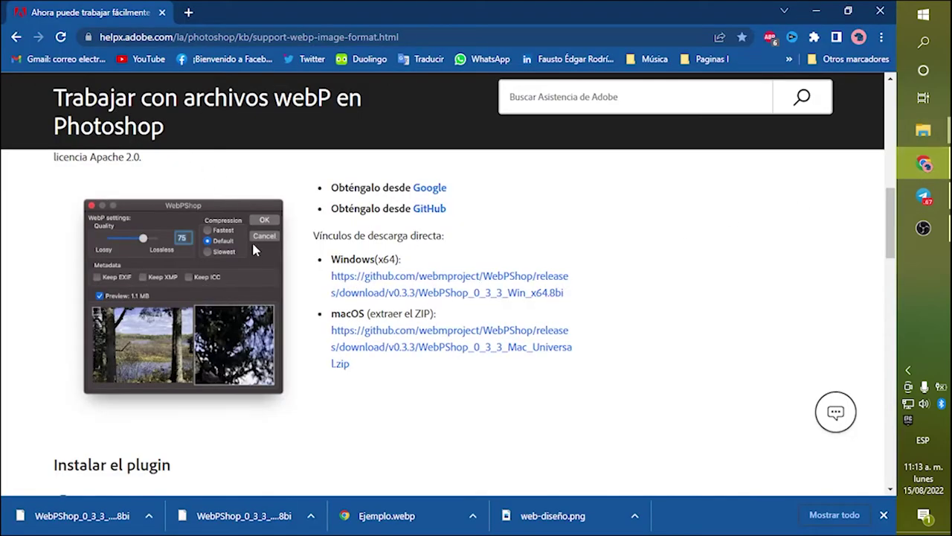
Scroll the help page to the 'Instalar el plugin' section, then bring up the Windows Start menu
{"action": "scroll", "coordinate": [253, 249], "scroll_direction": "down", "scroll_amount": 2}
{"action": "scroll", "coordinate": [244, 279], "scroll_direction": "down", "scroll_amount": 1}
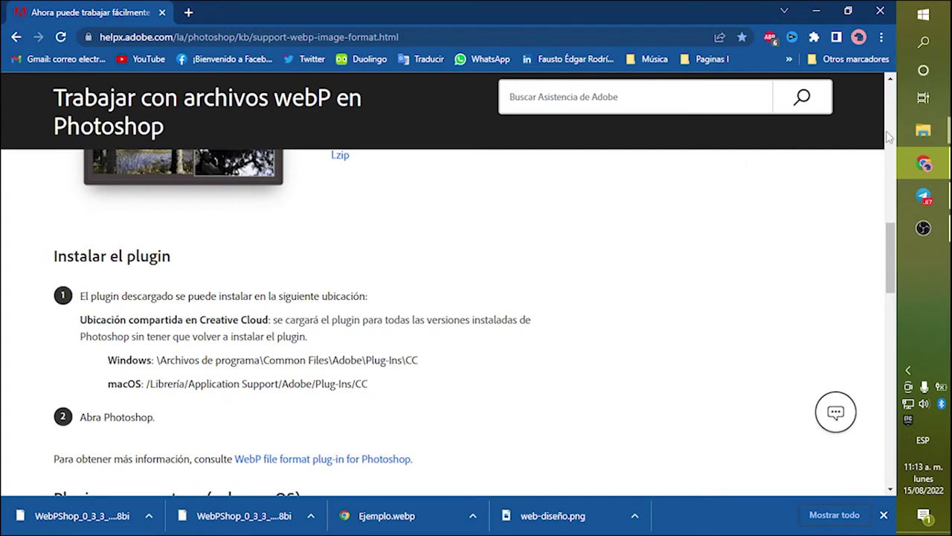
{"action": "left_click", "coordinate": [923, 15]}
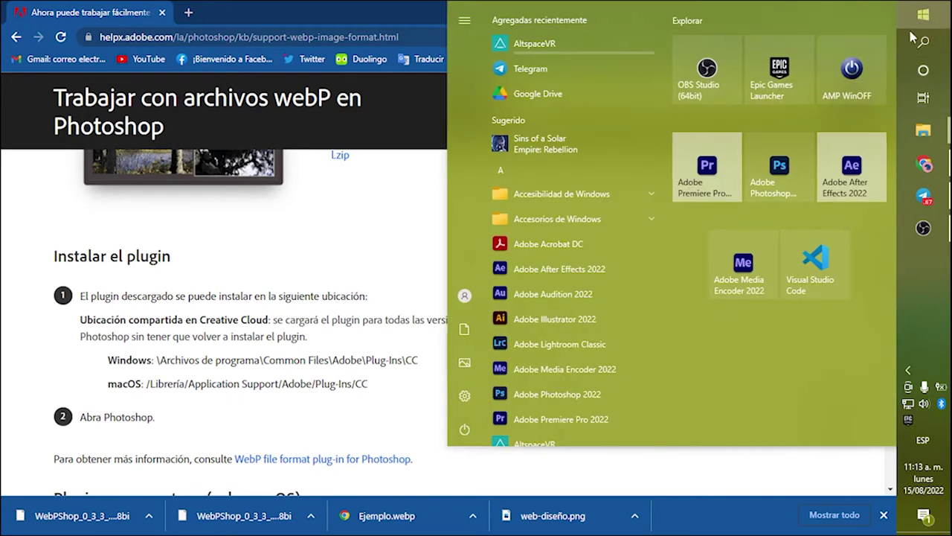
Launch Adobe Photoshop 2022 from the Start menu tile
{"action": "left_click", "coordinate": [788, 170]}
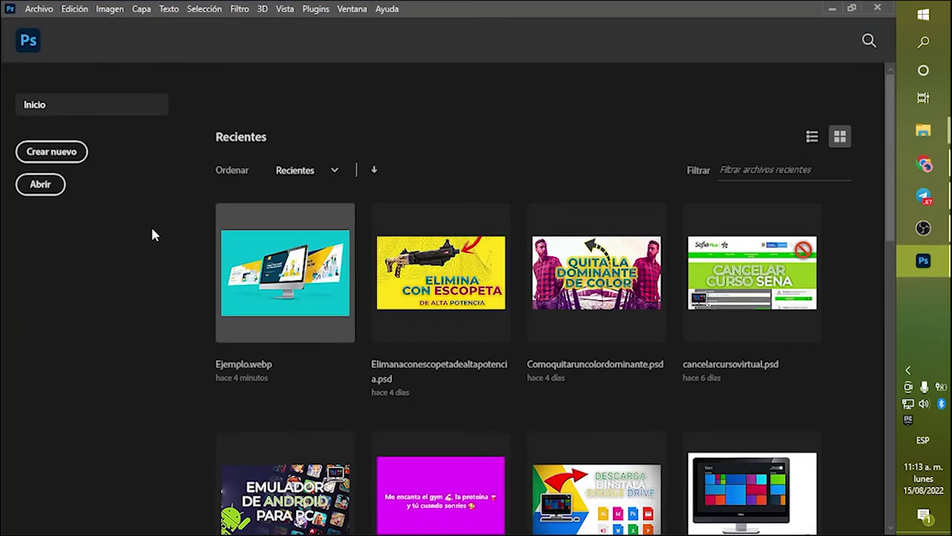
Create a blank 1920×1080 document, then open Ejemplo.webp from the desktop
{"action": "left_click", "coordinate": [67, 153]}
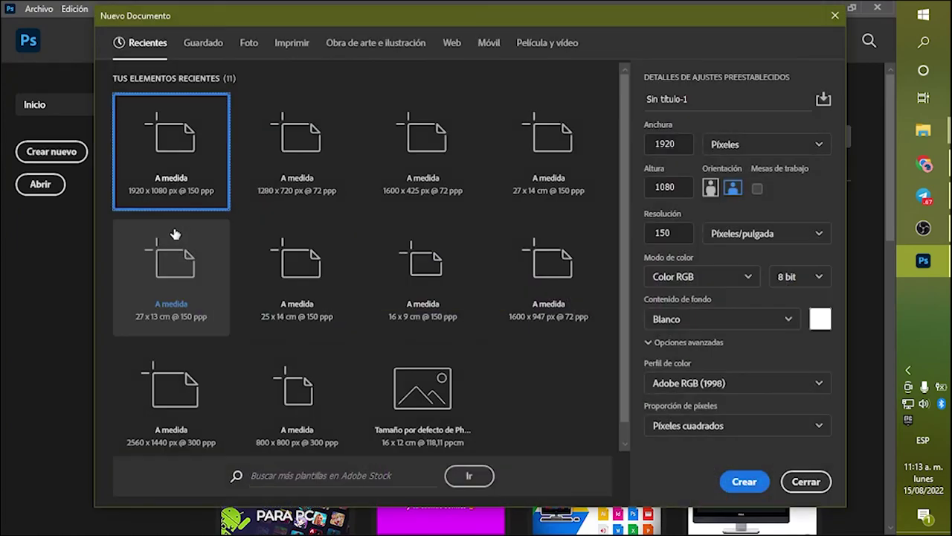
{"action": "double_click", "coordinate": [174, 169]}
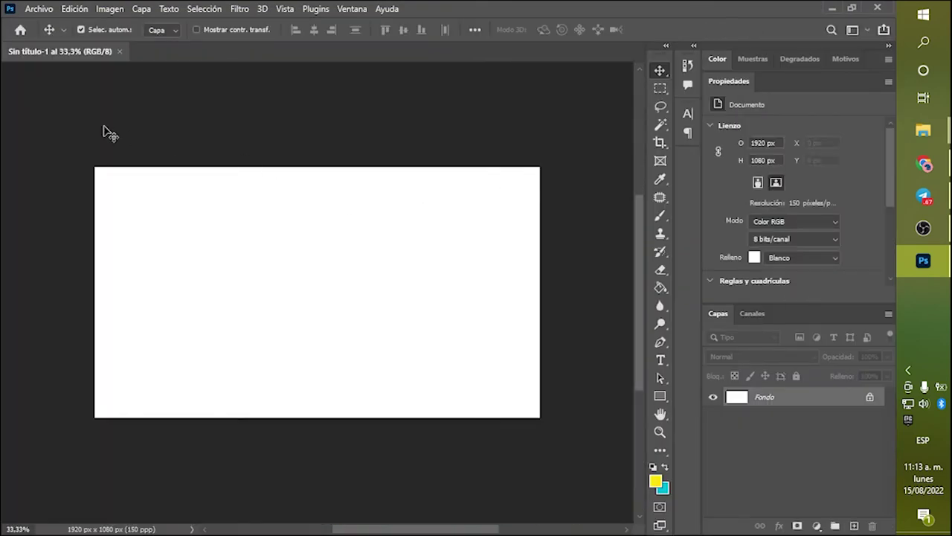
{"action": "left_click", "coordinate": [37, 9]}
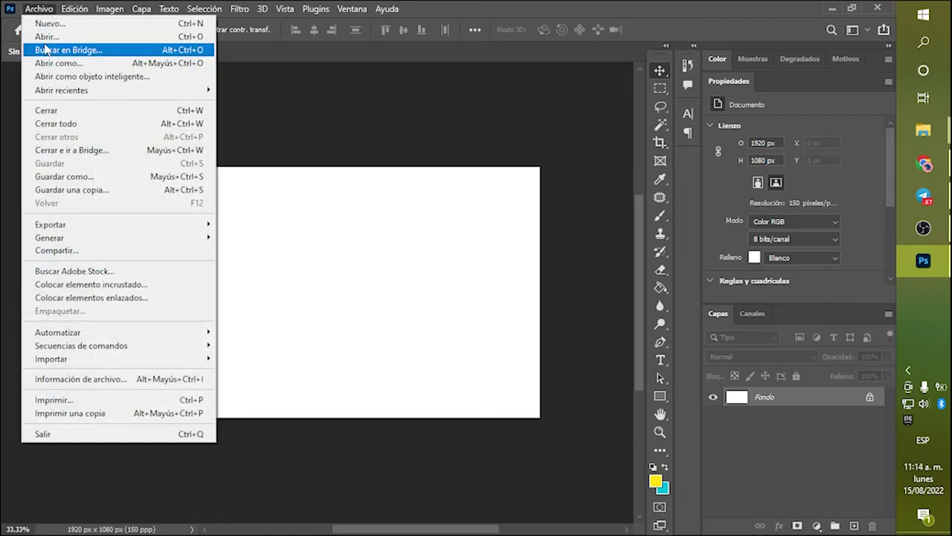
{"action": "left_click", "coordinate": [46, 37]}
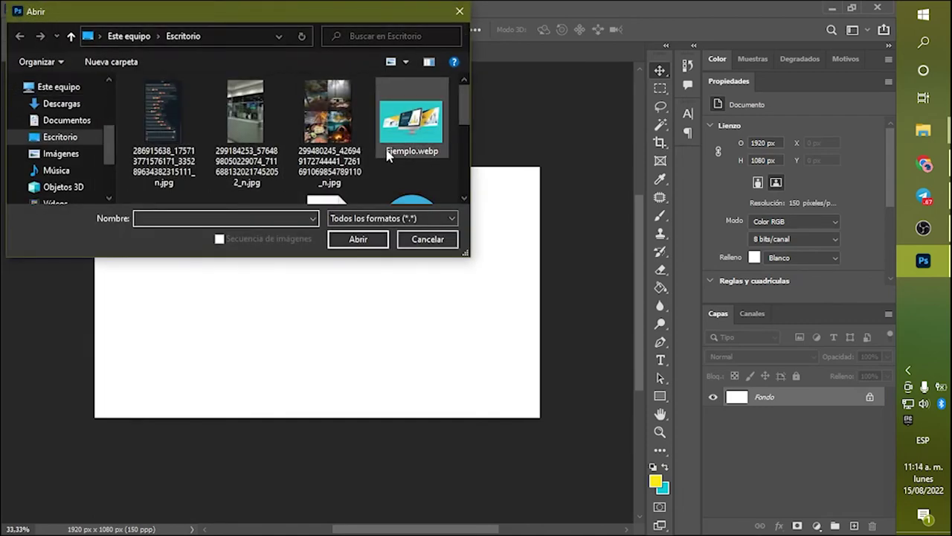
{"action": "left_click", "coordinate": [381, 140]}
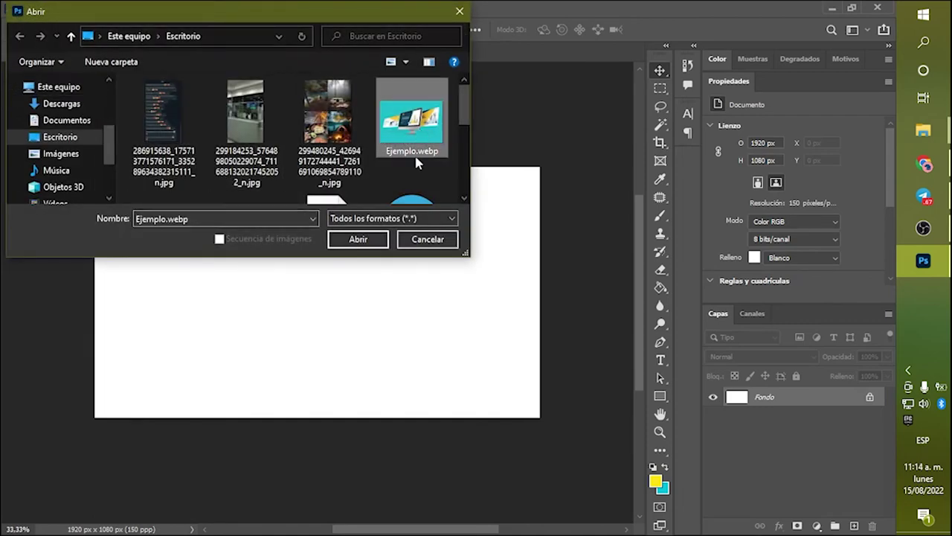
{"action": "left_click", "coordinate": [374, 238]}
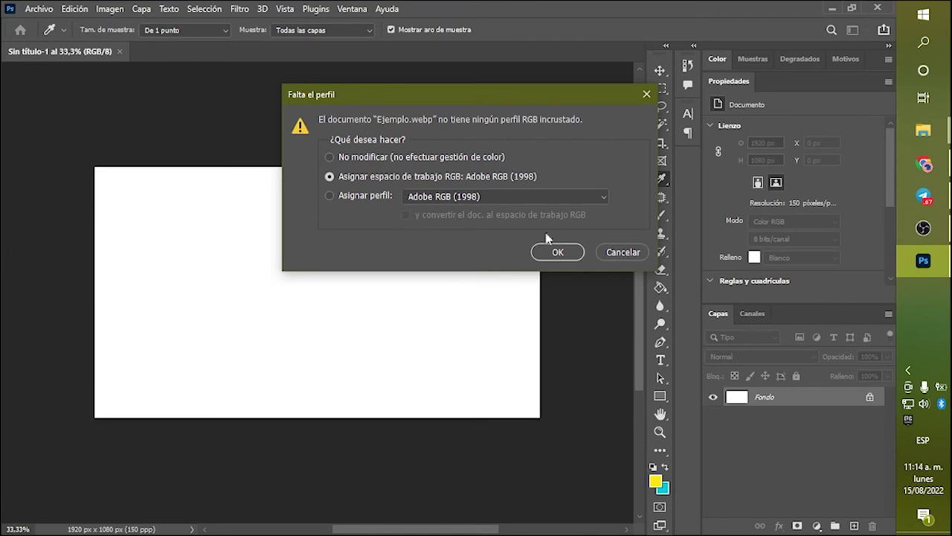
Assign the Adobe RGB working space to Ejemplo.webp and move its layer 39 px down
{"action": "left_click", "coordinate": [569, 254]}
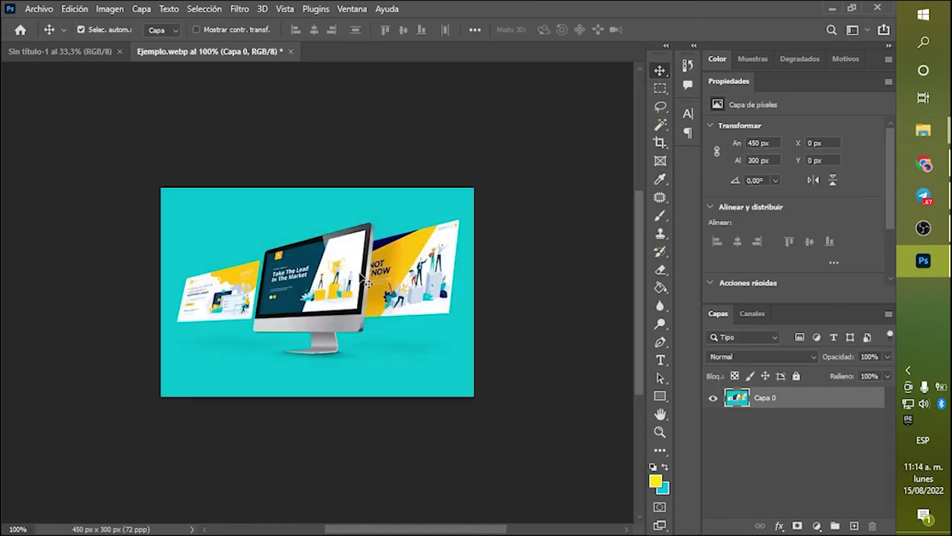
{"action": "left_click_drag", "start_coordinate": [344, 293], "coordinate": [336, 315]}
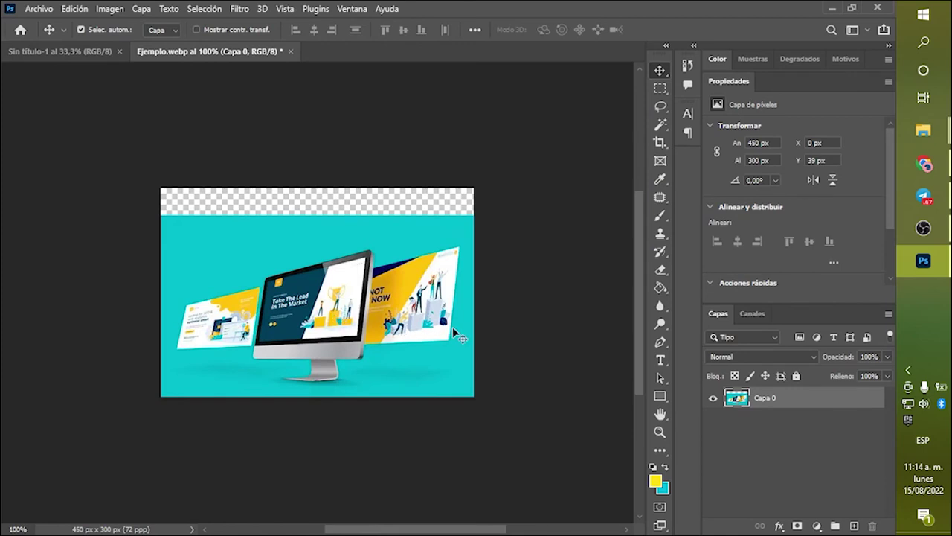